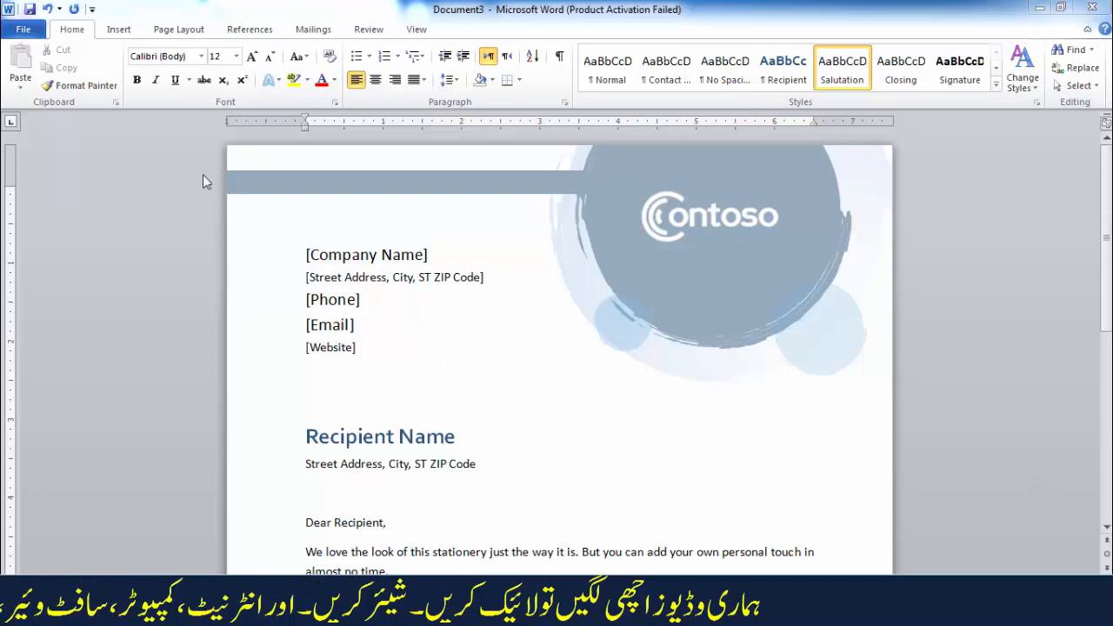
# Step: Preview the built-in document themes on the letterhead, from Office through Waveform, and close the gallery without applying one
pyautogui.click(119, 31)
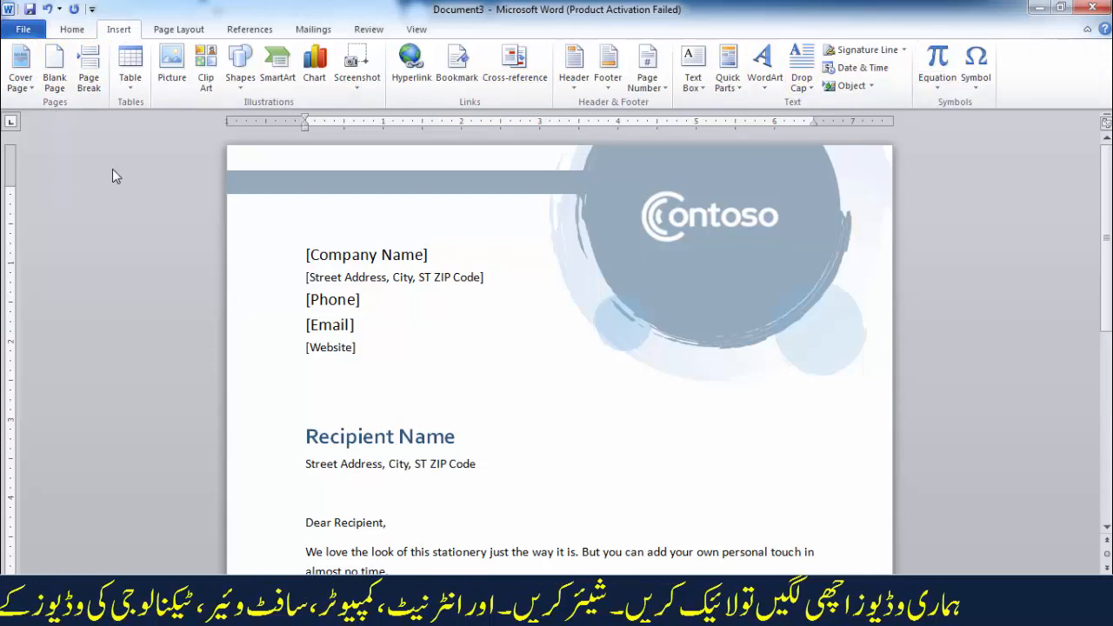
pyautogui.click(180, 31)
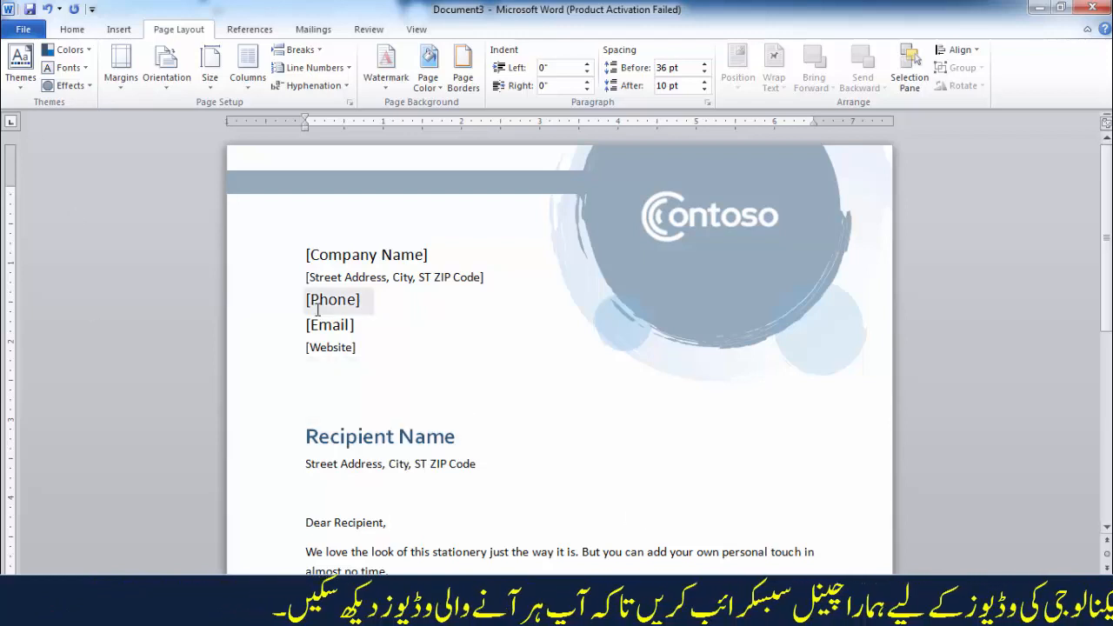
pyautogui.scroll(-3, 400, 331)
pyautogui.scroll(3, 400, 332)
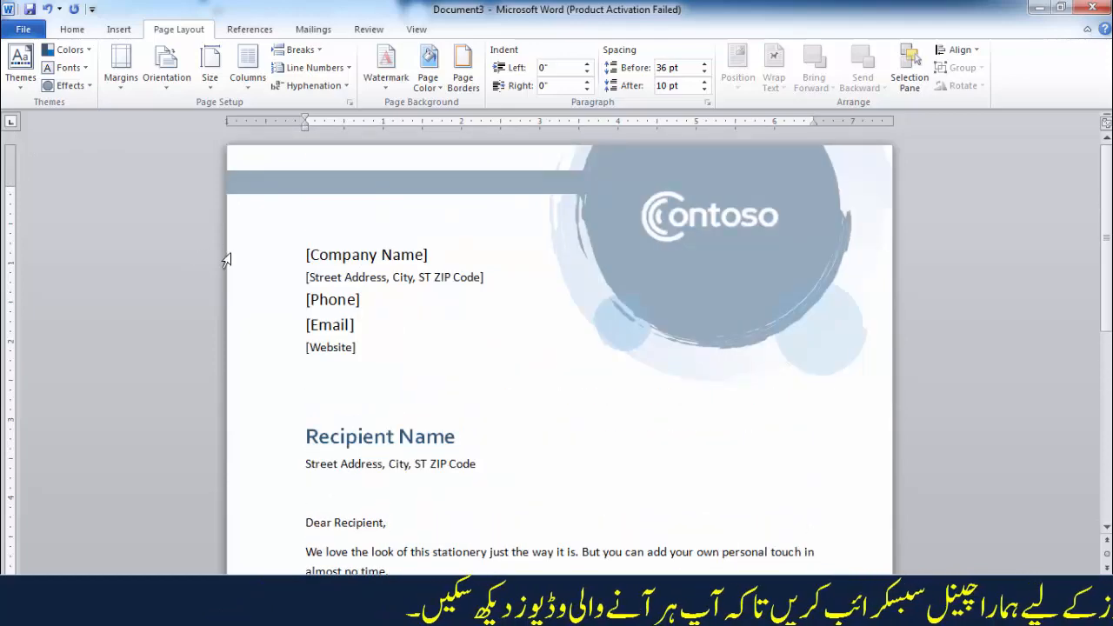
pyautogui.click(26, 61)
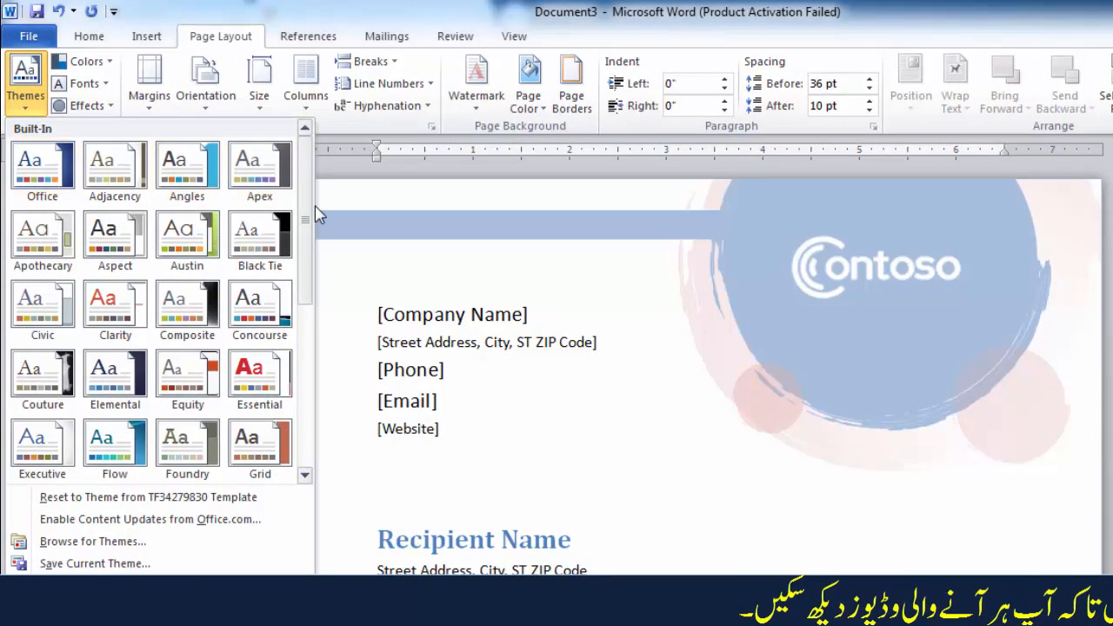
pyautogui.moveTo(308, 216)
pyautogui.mouseDown()
pyautogui.moveTo(301, 377)
pyautogui.moveTo(306, 200)
pyautogui.mouseUp()
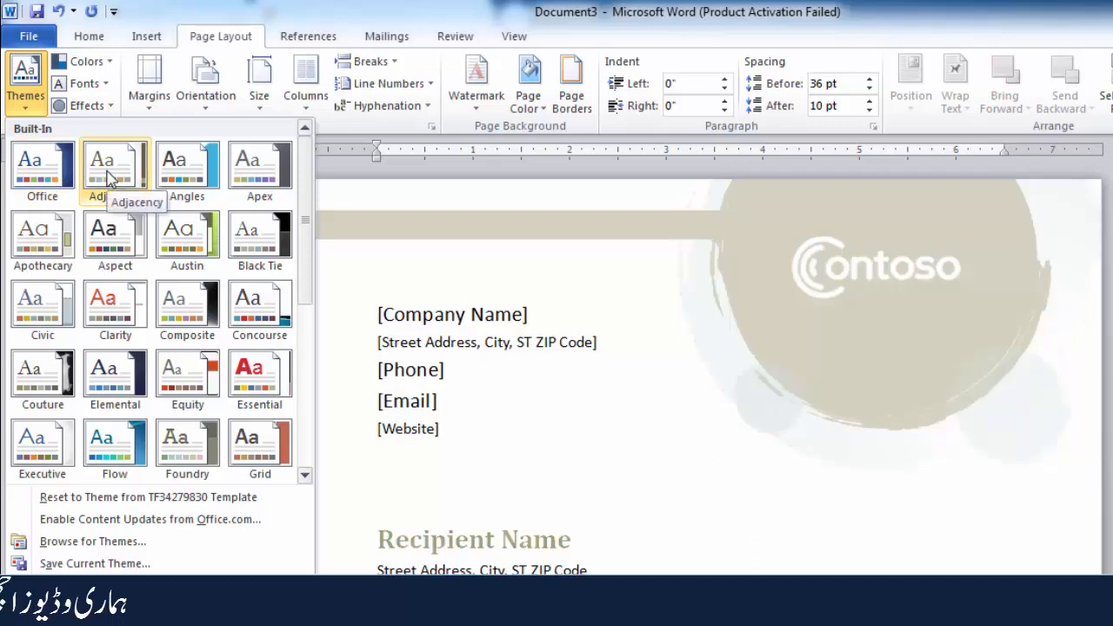
pyautogui.scroll(-3, 107, 178)
pyautogui.scroll(3, 108, 177)
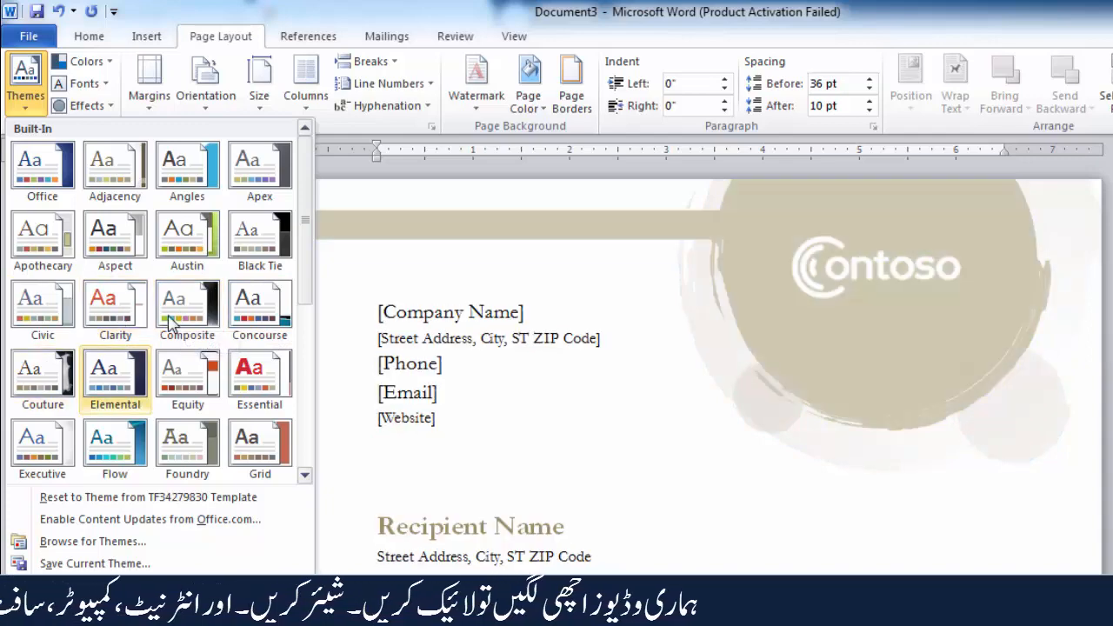
pyautogui.moveTo(305, 257); pyautogui.dragTo(295, 401)
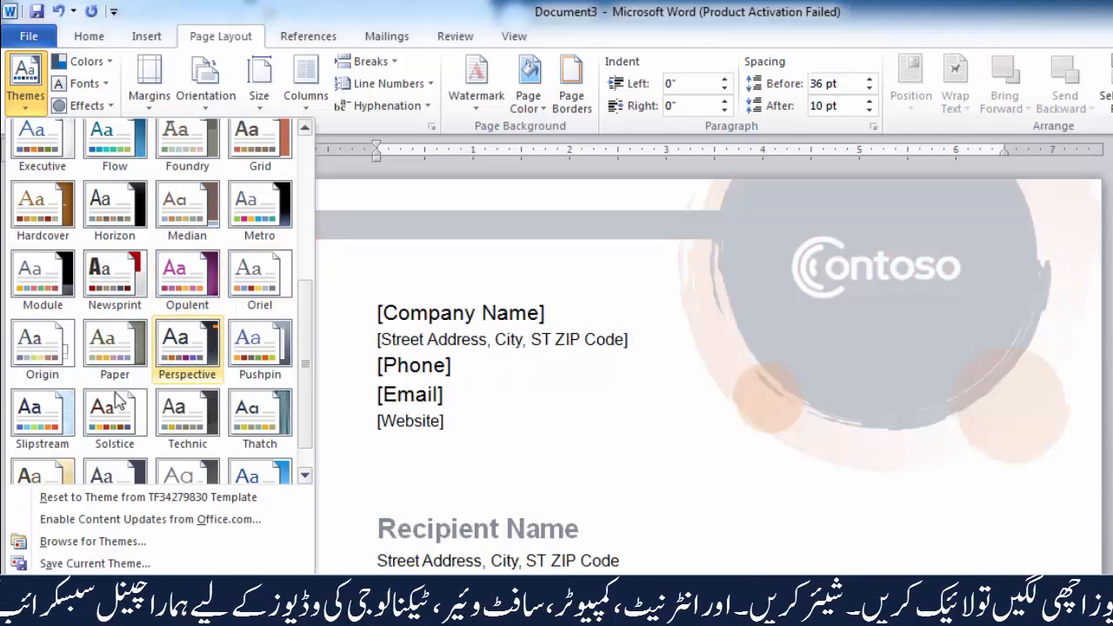
pyautogui.scroll(-1, 85, 402)
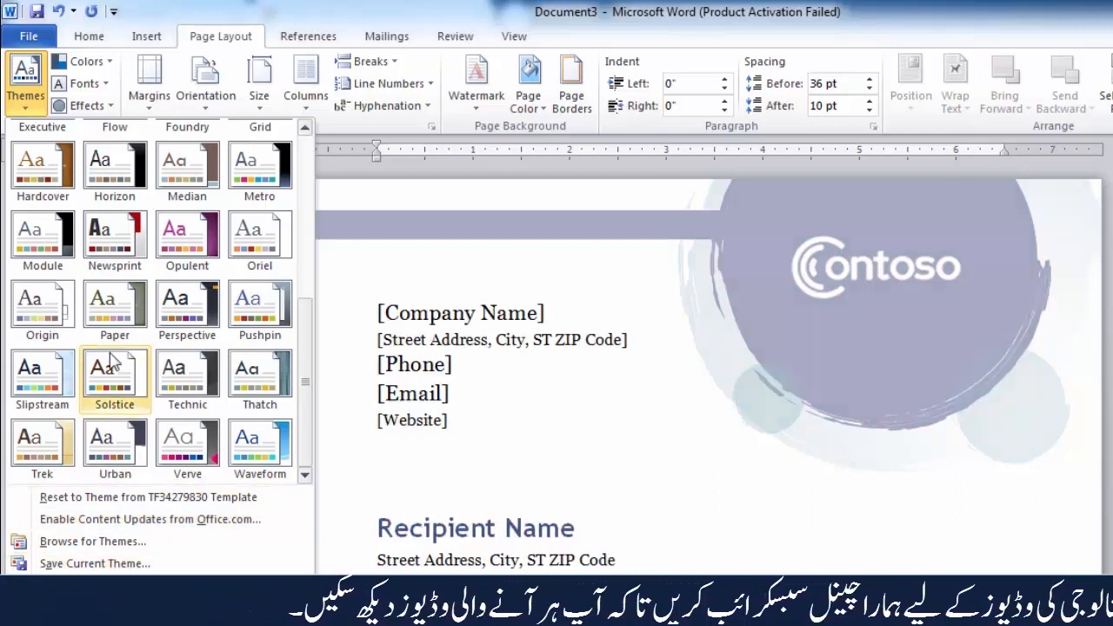
pyautogui.scroll(5, 122, 302)
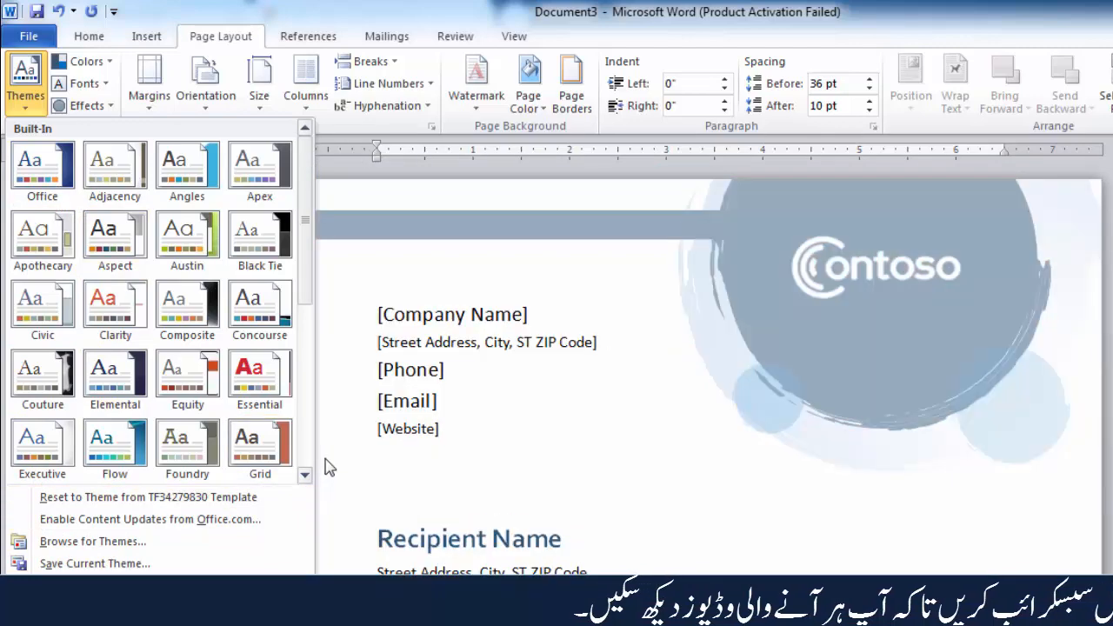
pyautogui.click(322, 466)
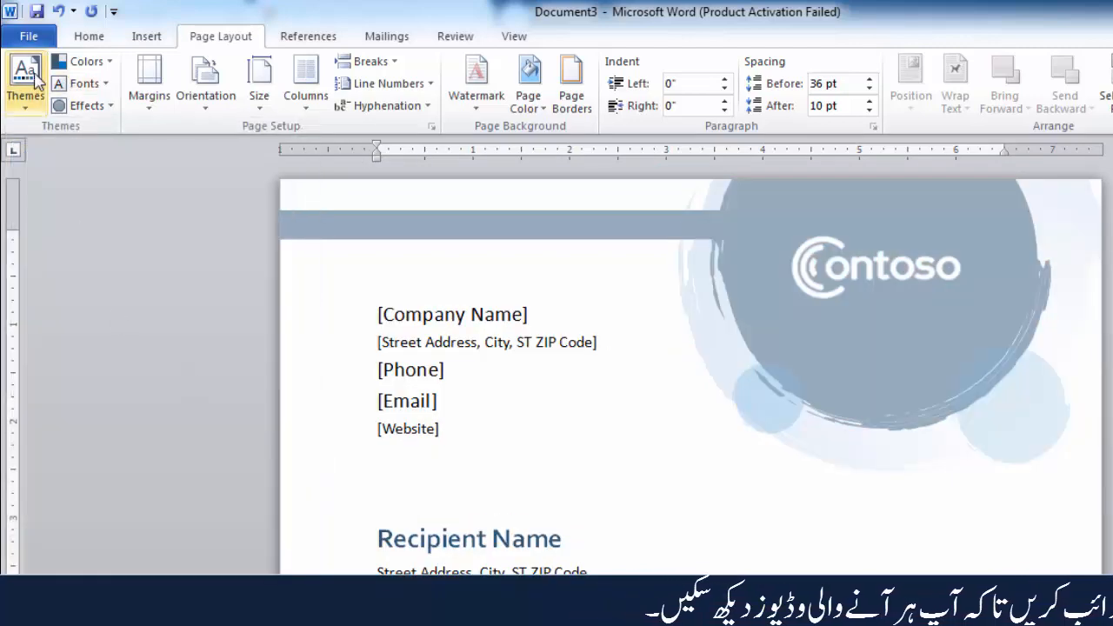
# Step: Browse the built-in theme color sets down to Waveform and close the list without choosing one
pyautogui.click(103, 69)
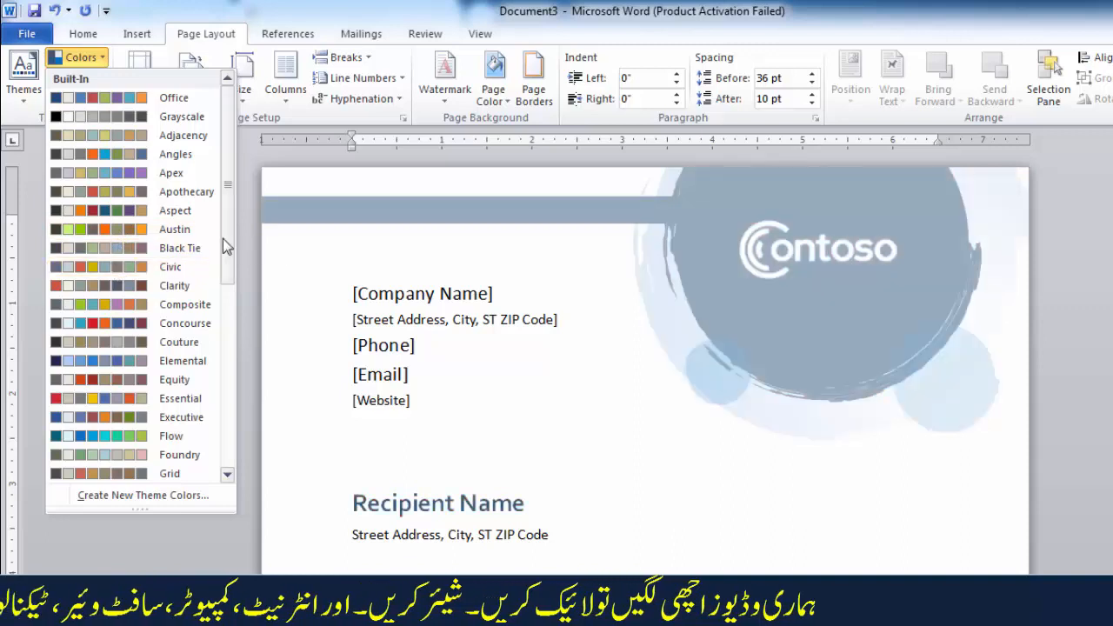
pyautogui.scroll(-1, 223, 256)
pyautogui.moveTo(223, 255); pyautogui.dragTo(219, 454)
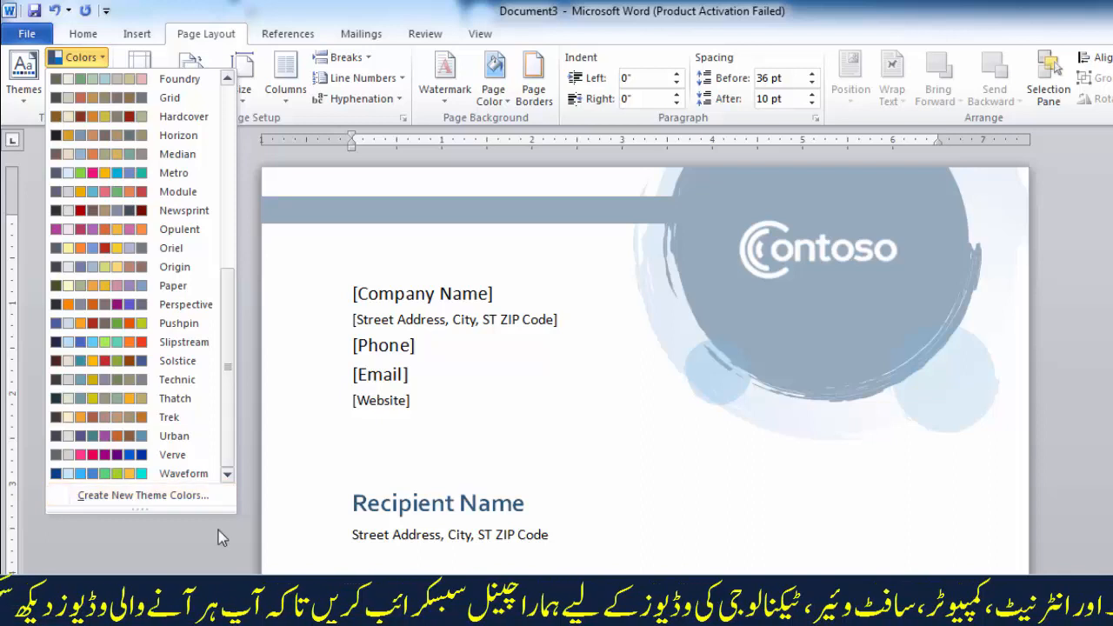
pyautogui.click(203, 552)
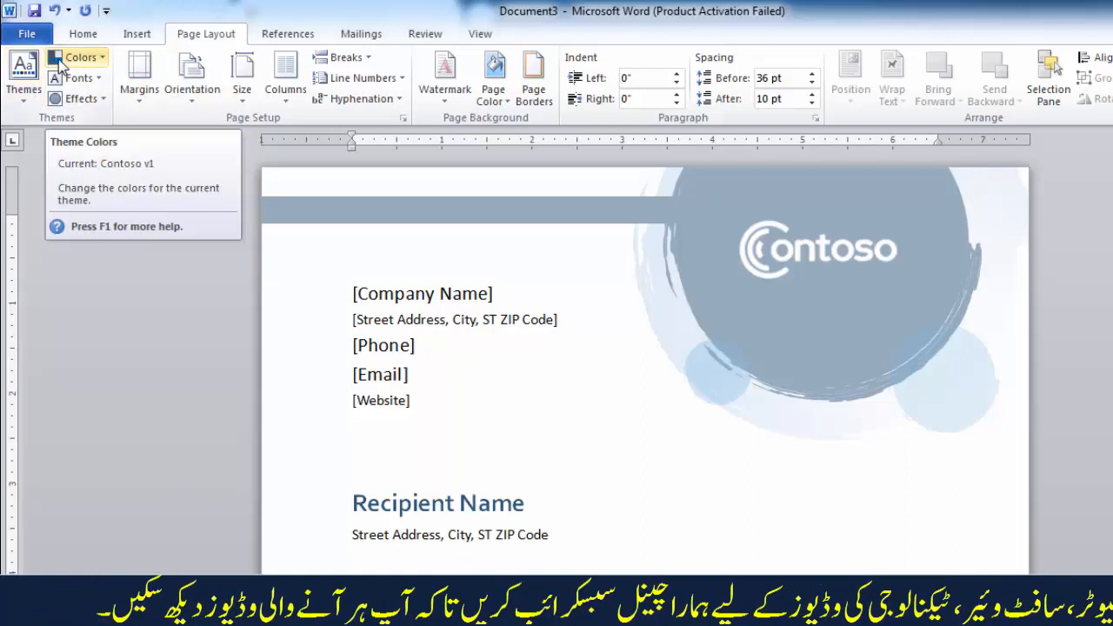
# Step: Preview the built-in theme font sets on the letterhead text, including Adjacency, Black Tie, Thatch and Office Classic, without applying any
pyautogui.click(85, 79)
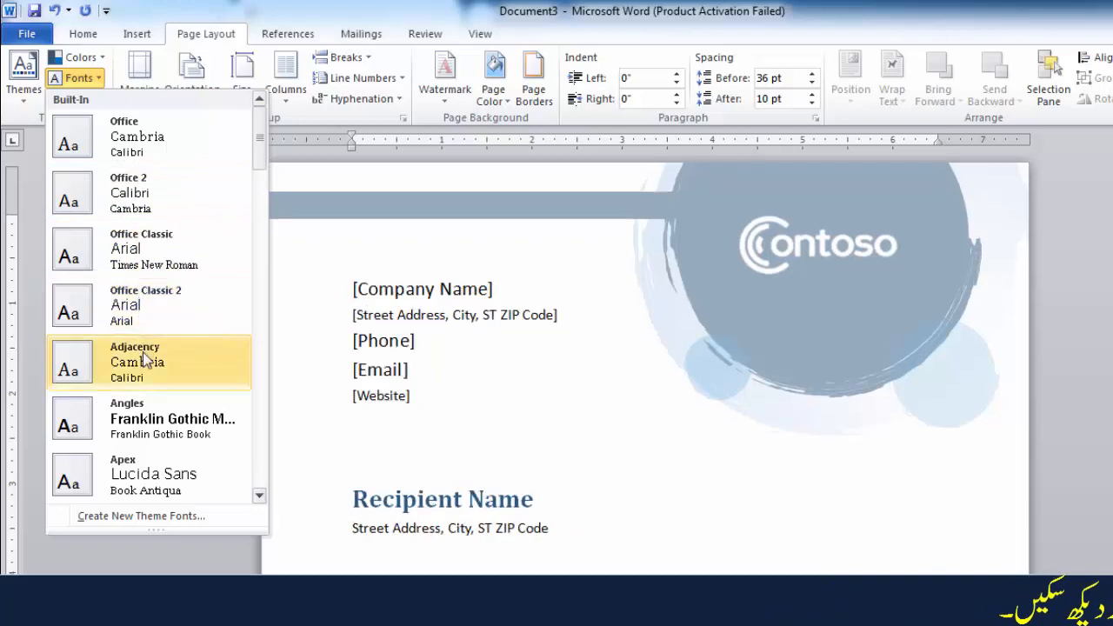
pyautogui.moveTo(255, 158); pyautogui.dragTo(256, 206)
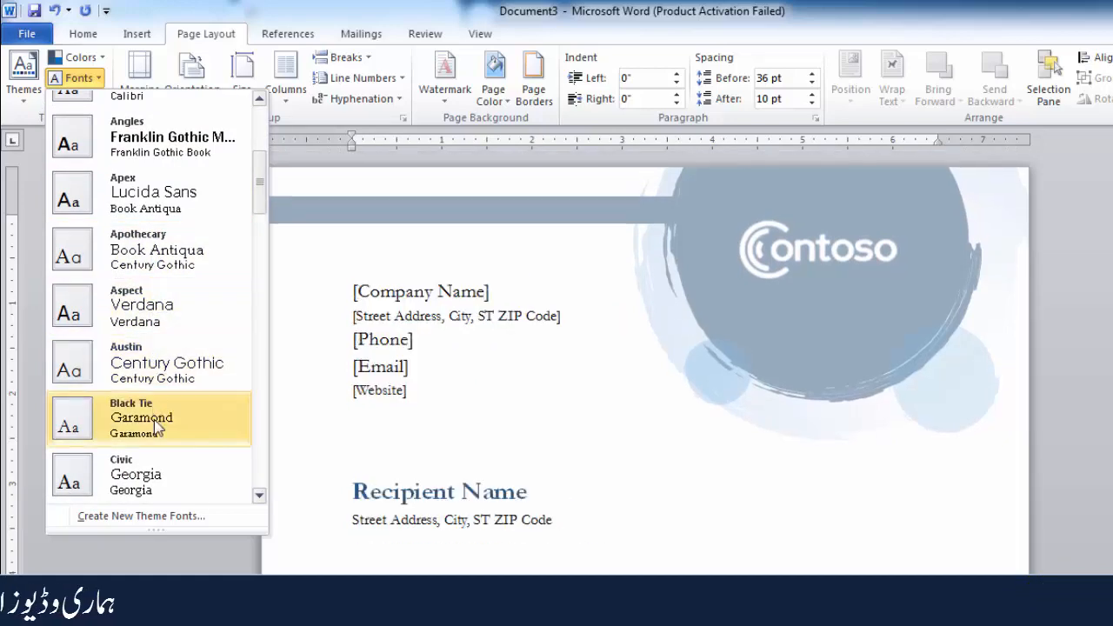
pyautogui.scroll(-5, 162, 405)
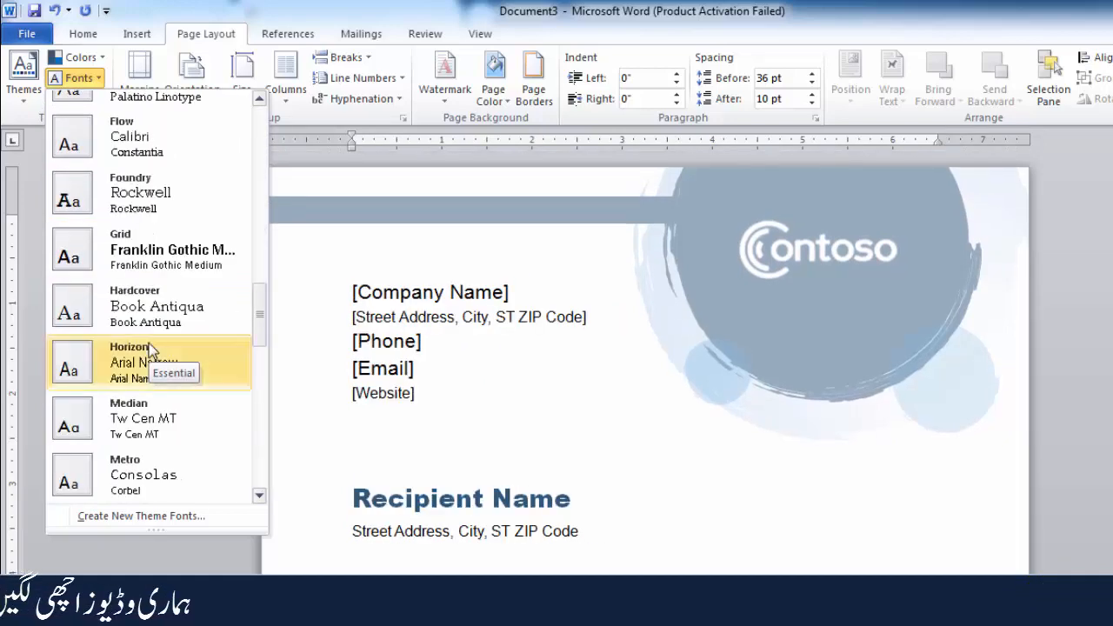
pyautogui.scroll(-5, 149, 348)
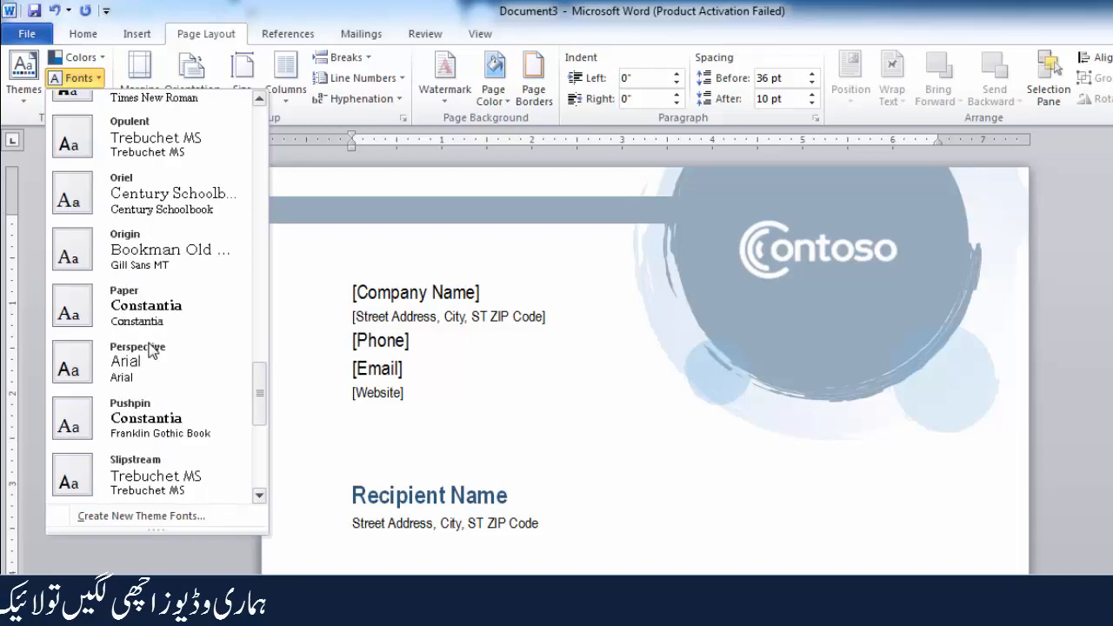
pyautogui.scroll(-1, 151, 348)
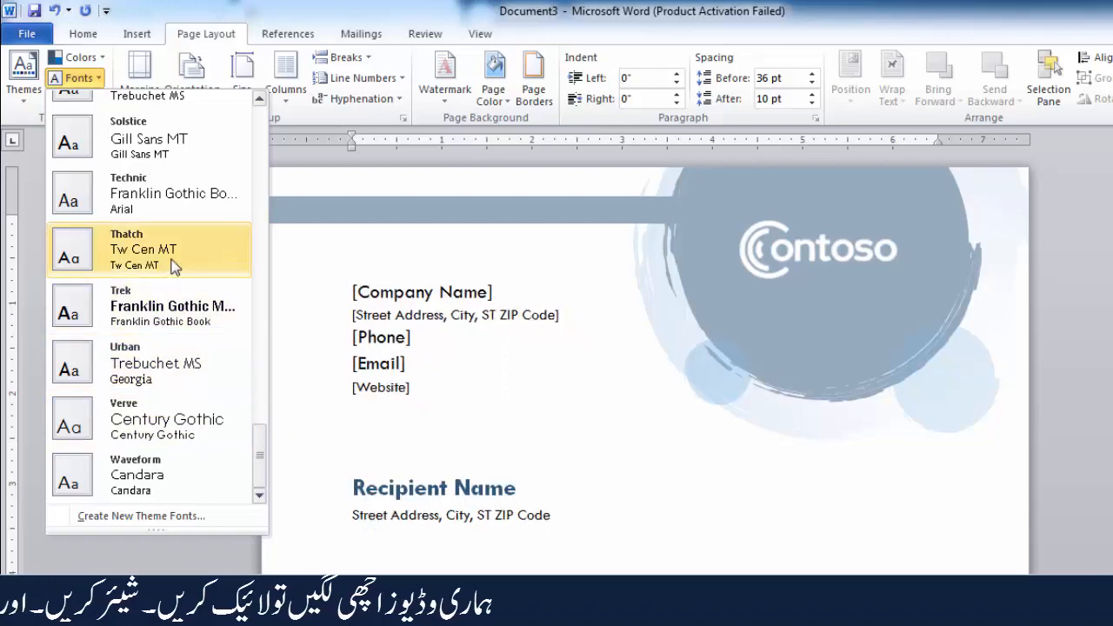
pyautogui.scroll(6, 175, 191)
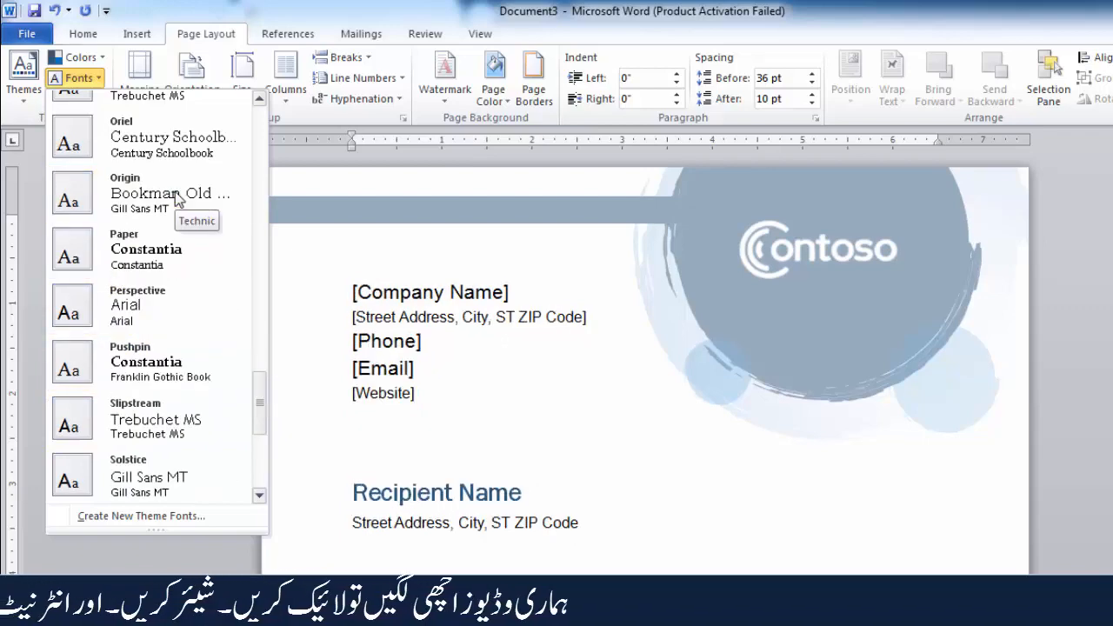
pyautogui.scroll(3, 174, 197)
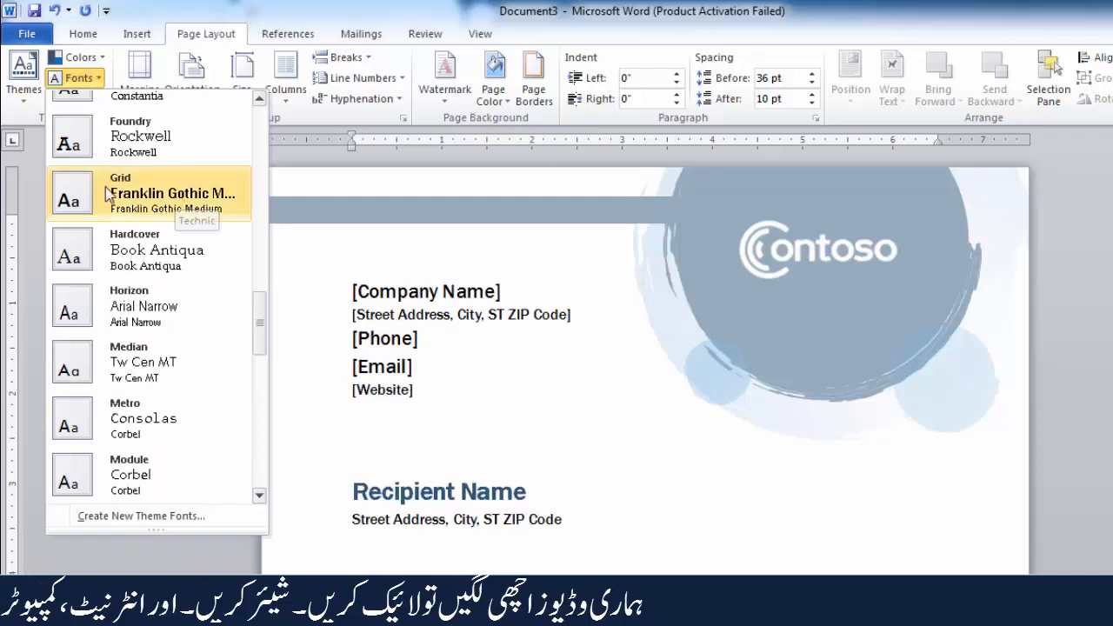
pyautogui.scroll(1, 124, 191)
pyautogui.scroll(2, 124, 192)
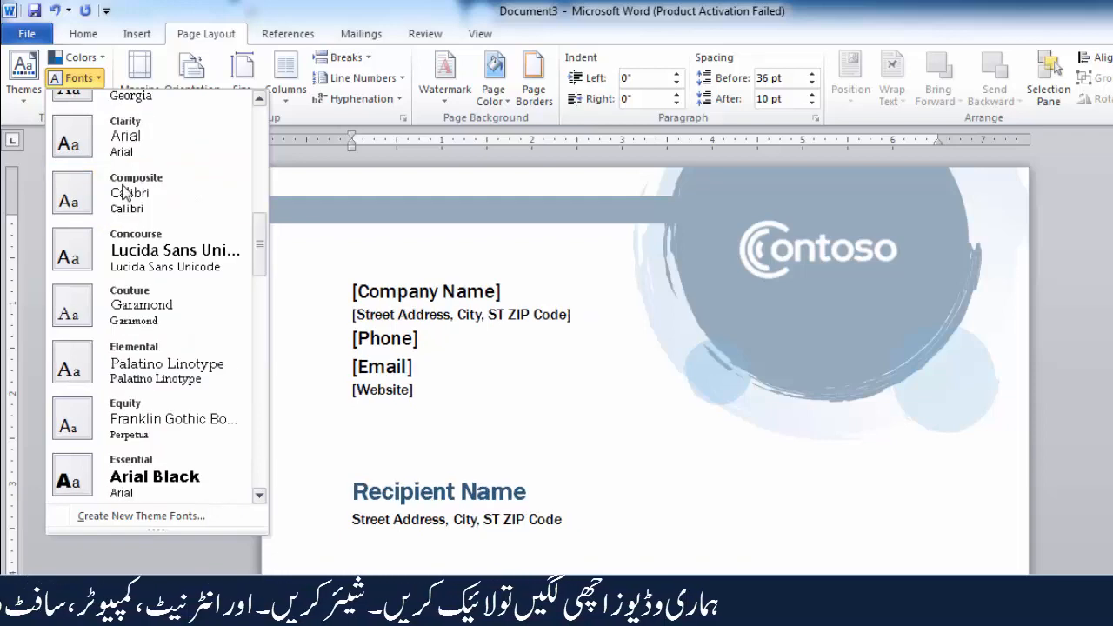
pyautogui.scroll(4, 125, 191)
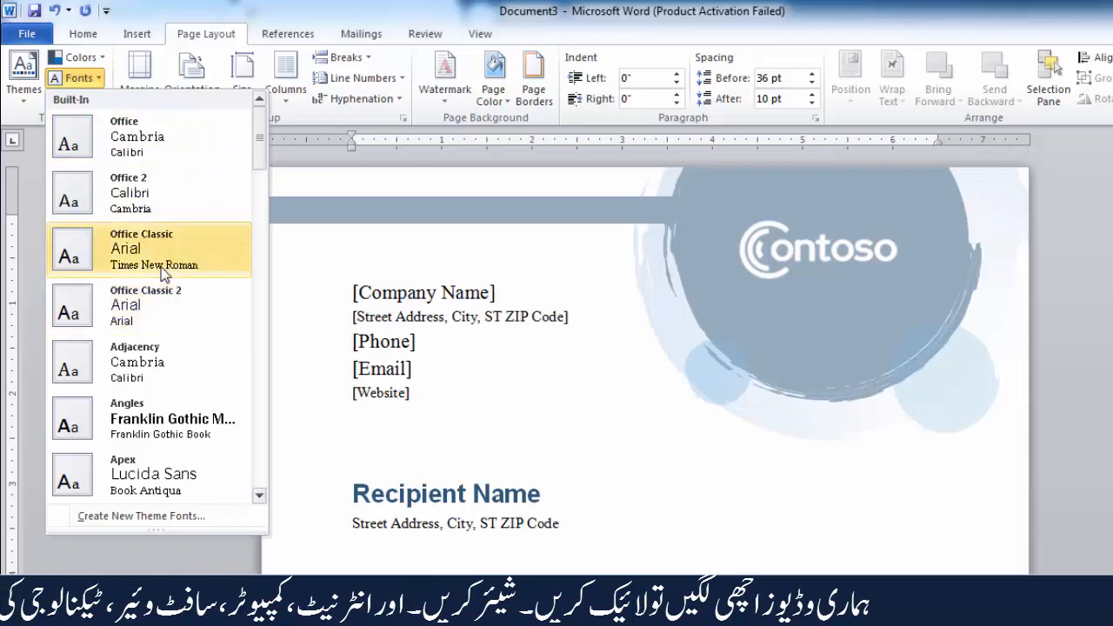
pyautogui.click(124, 401)
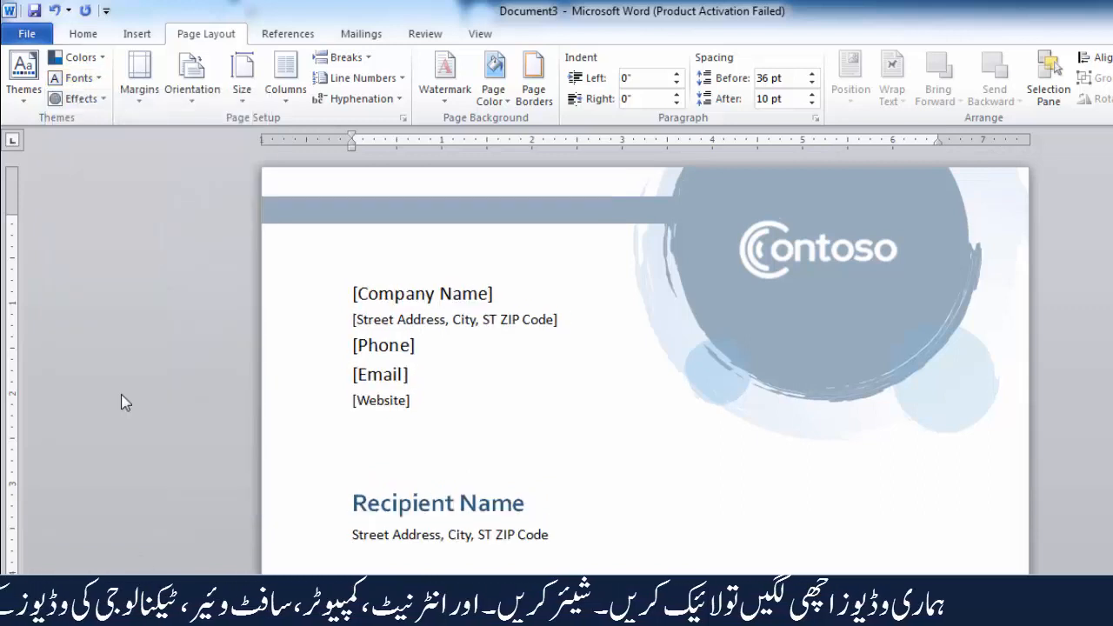
# Step: Browse the built-in theme effects from Office to Waveform and close the gallery without choosing one
pyautogui.click(93, 99)
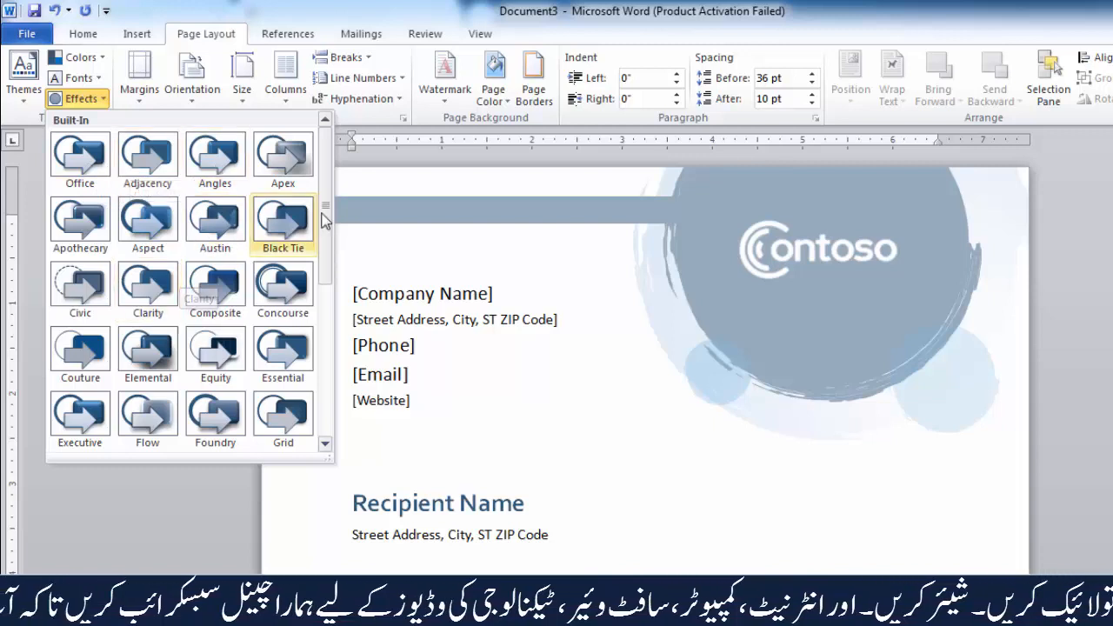
pyautogui.scroll(-1, 329, 226)
pyautogui.scroll(-4, 332, 278)
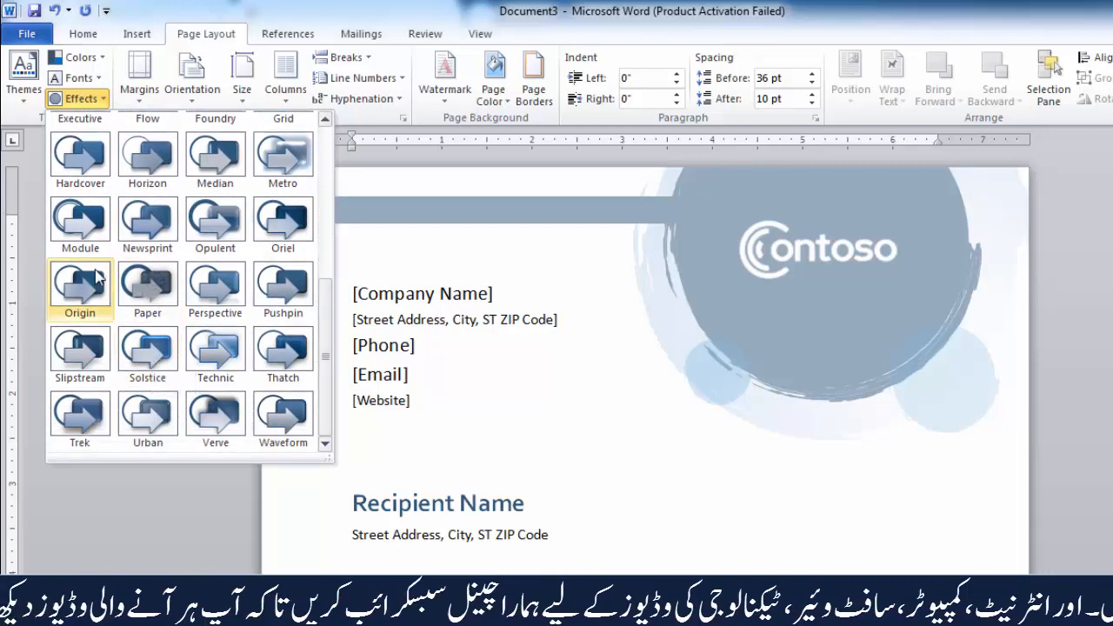
pyautogui.moveTo(327, 324); pyautogui.dragTo(325, 170)
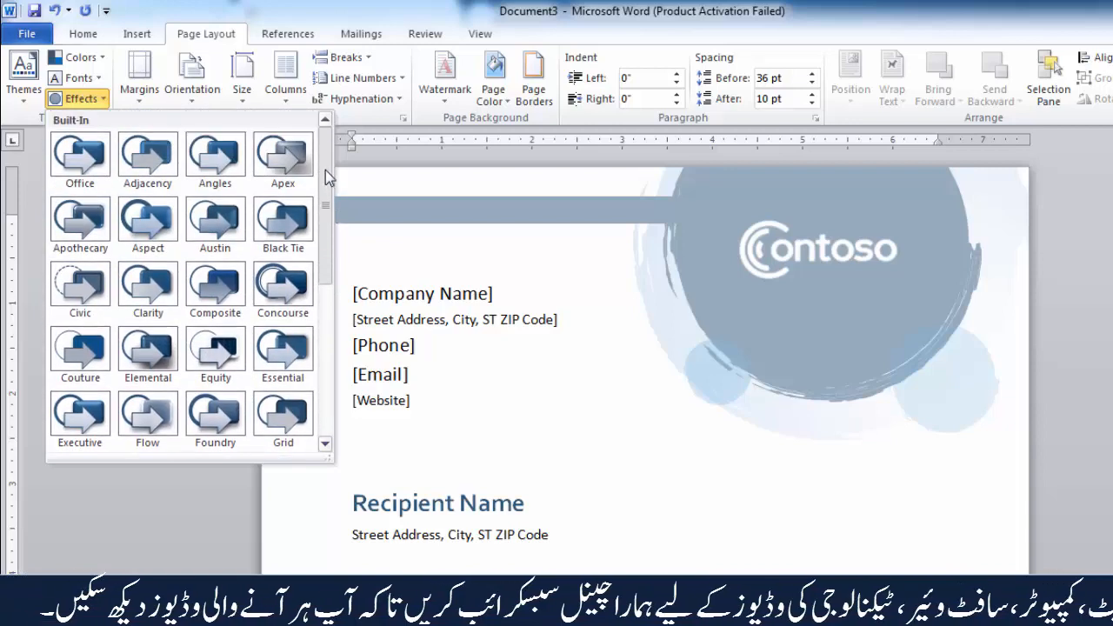
pyautogui.click(25, 234)
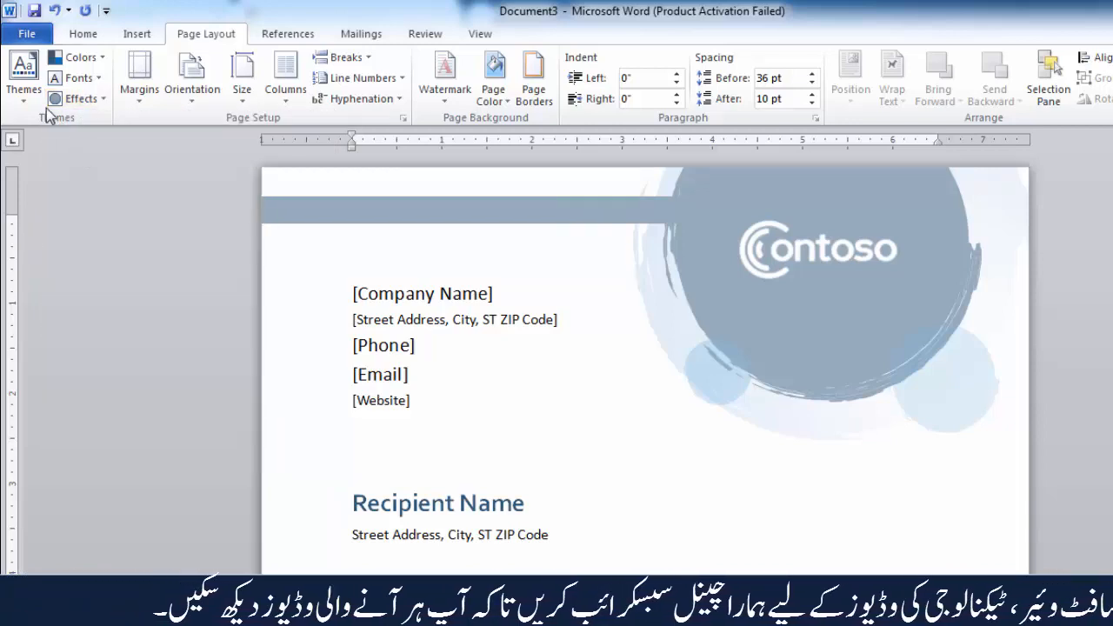